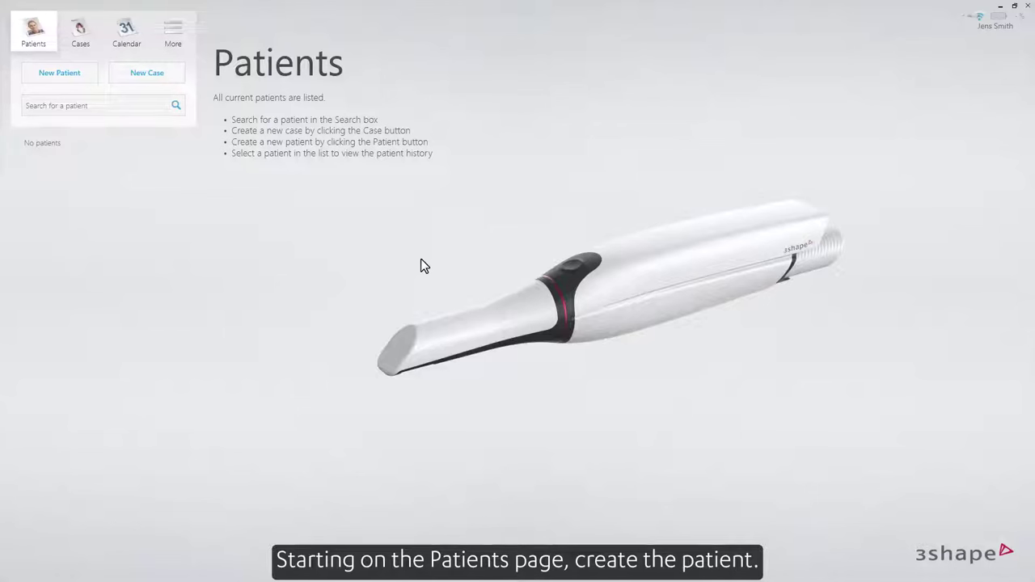
- Add a new patient with first and last name and start a new case for them
click(75, 84)
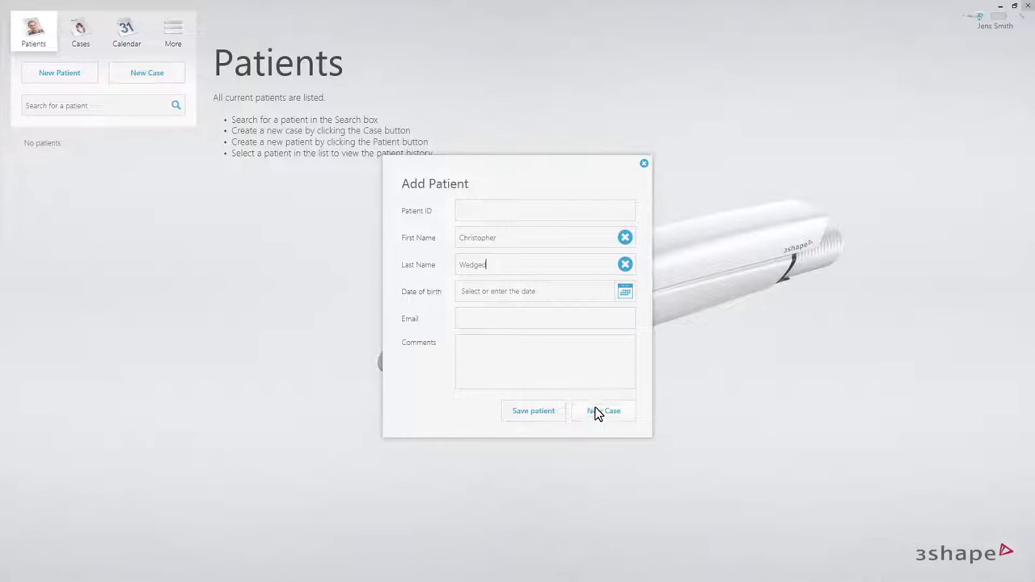
click(596, 413)
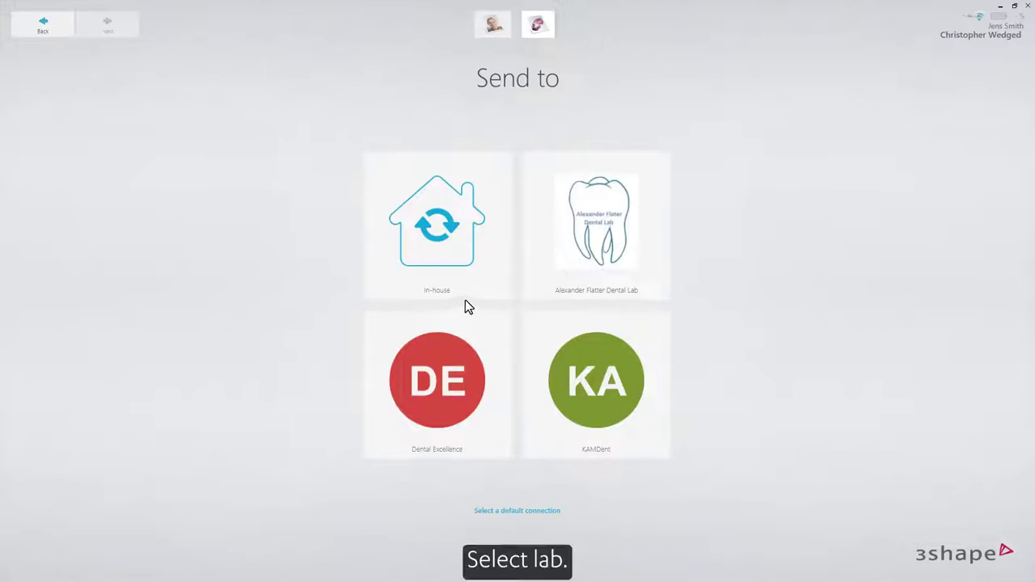
- Choose the tooth-logo dental lab and set tooth 3 as a Crown in Emax
click(579, 256)
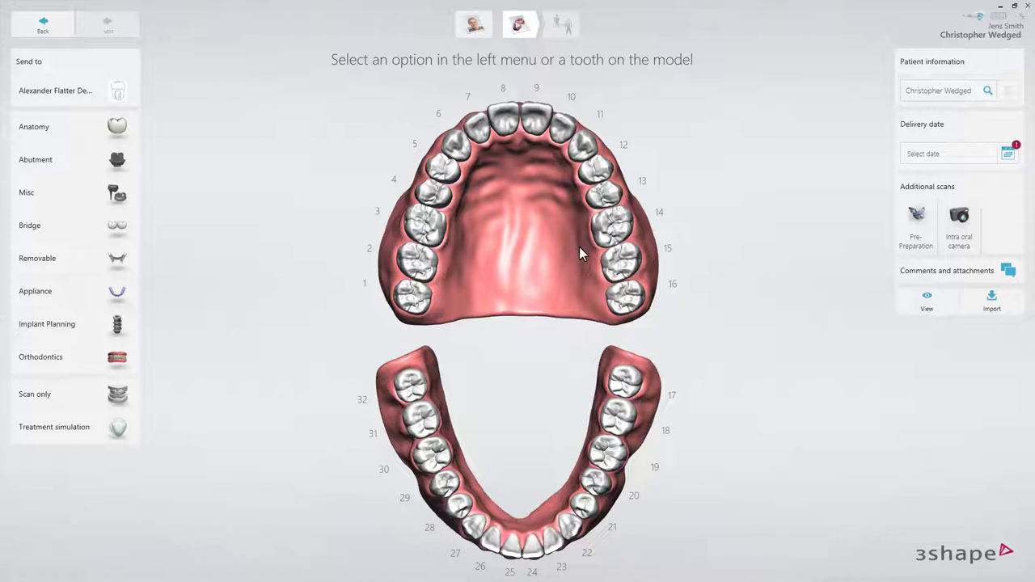
click(441, 230)
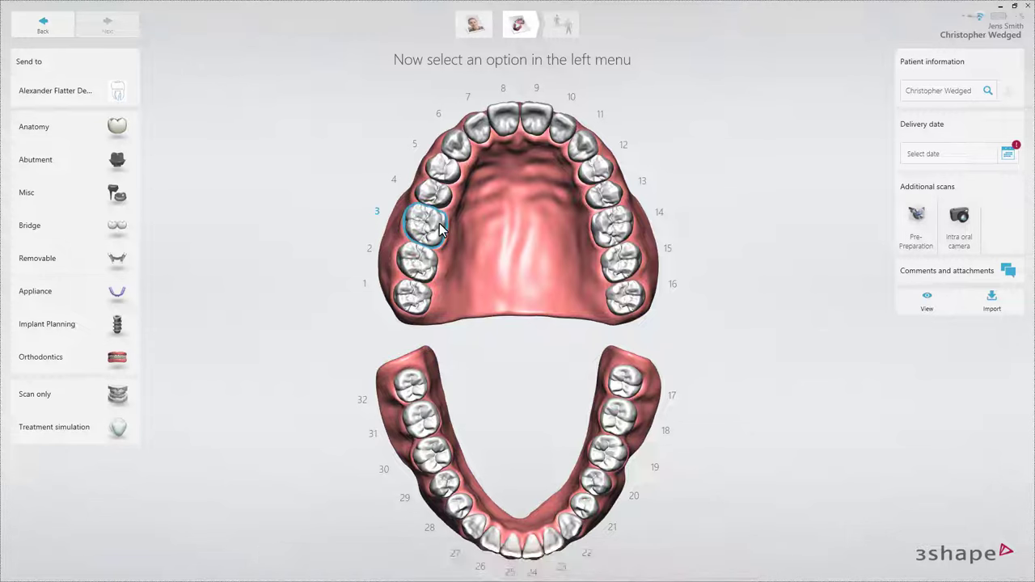
click(117, 127)
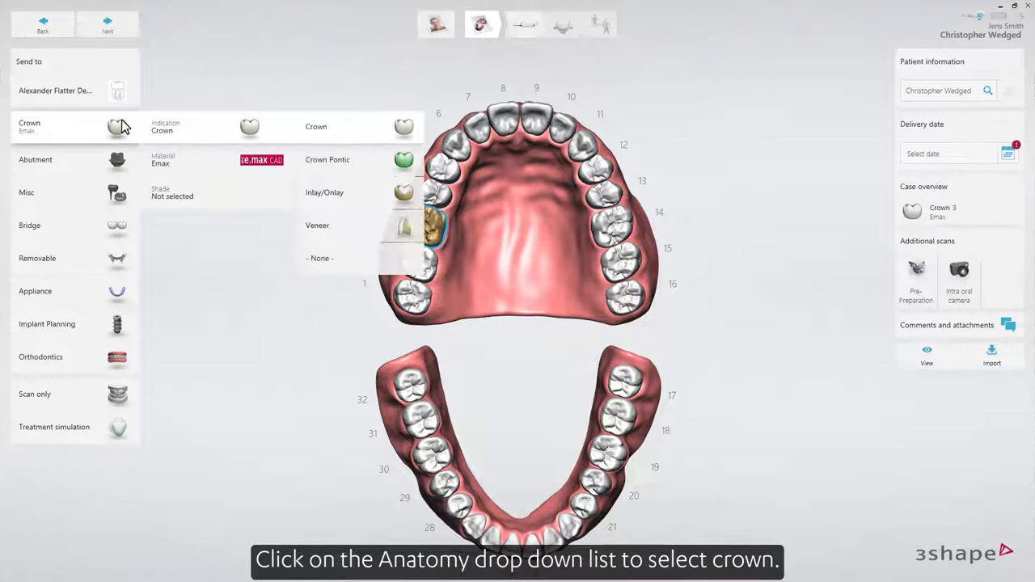
click(309, 138)
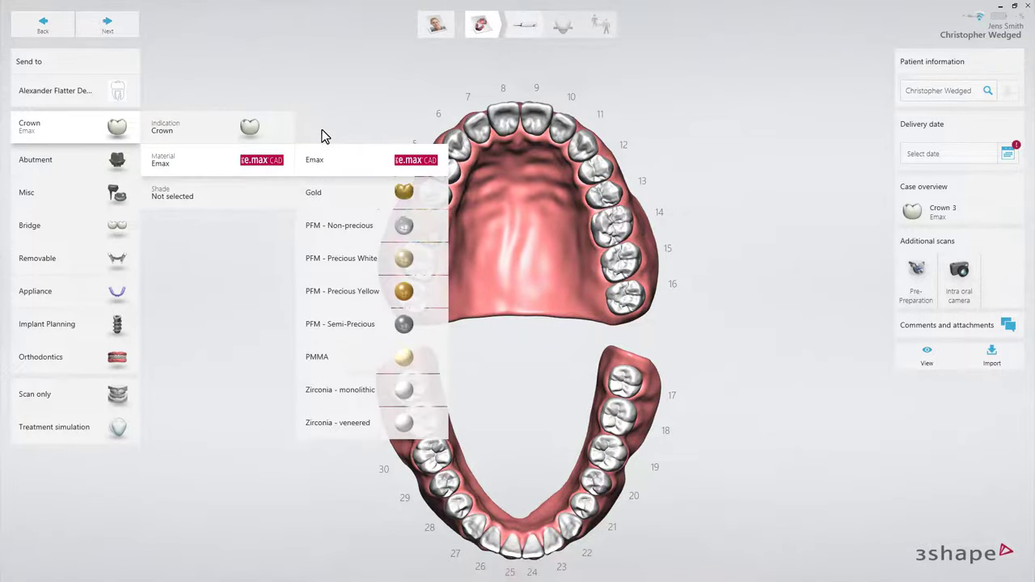
click(332, 159)
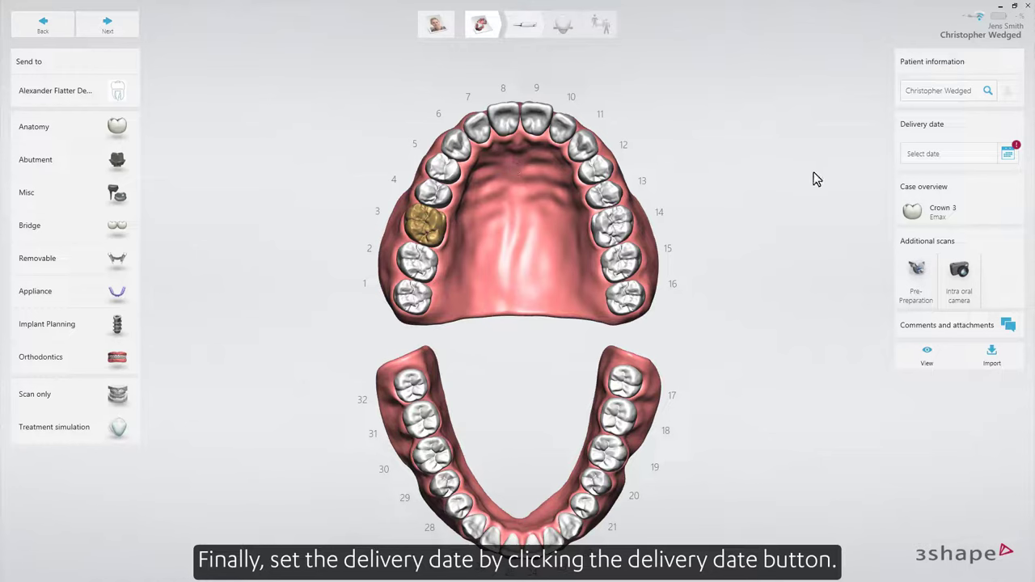
- Set delivery to 31/10/2019 at 13:00, toggling the intraoral camera step on and off
click(1007, 156)
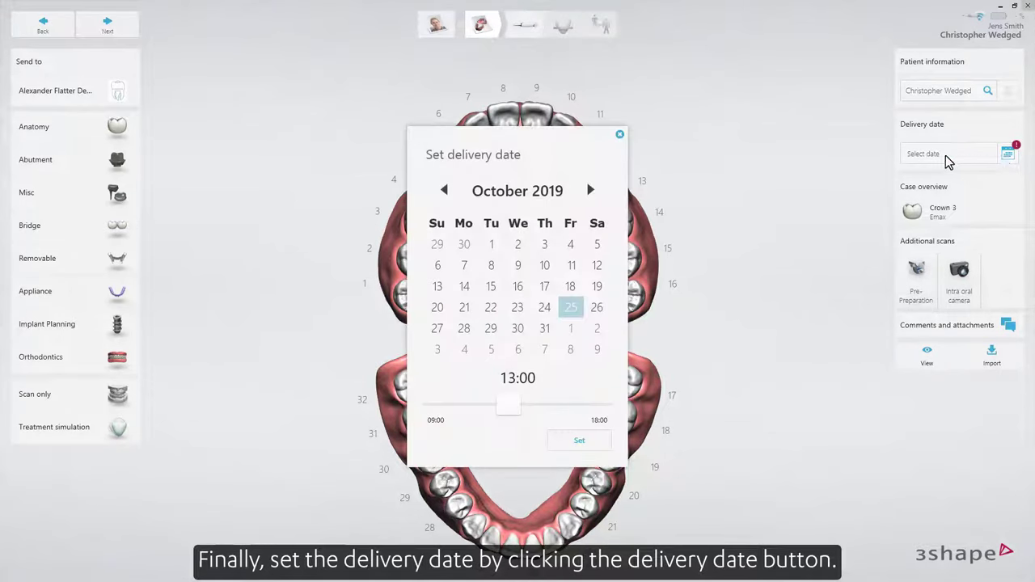
click(559, 438)
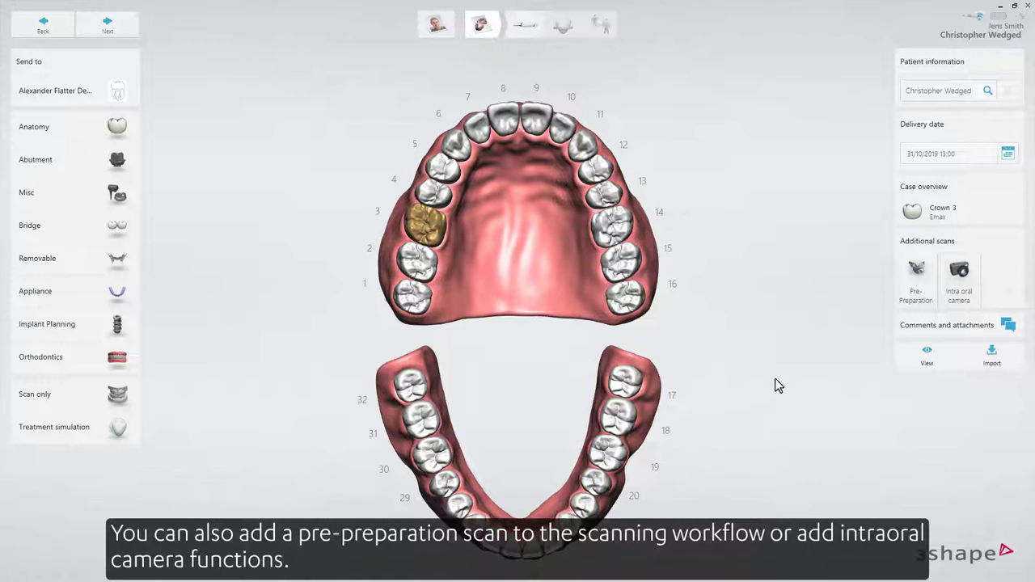
click(959, 283)
click(954, 304)
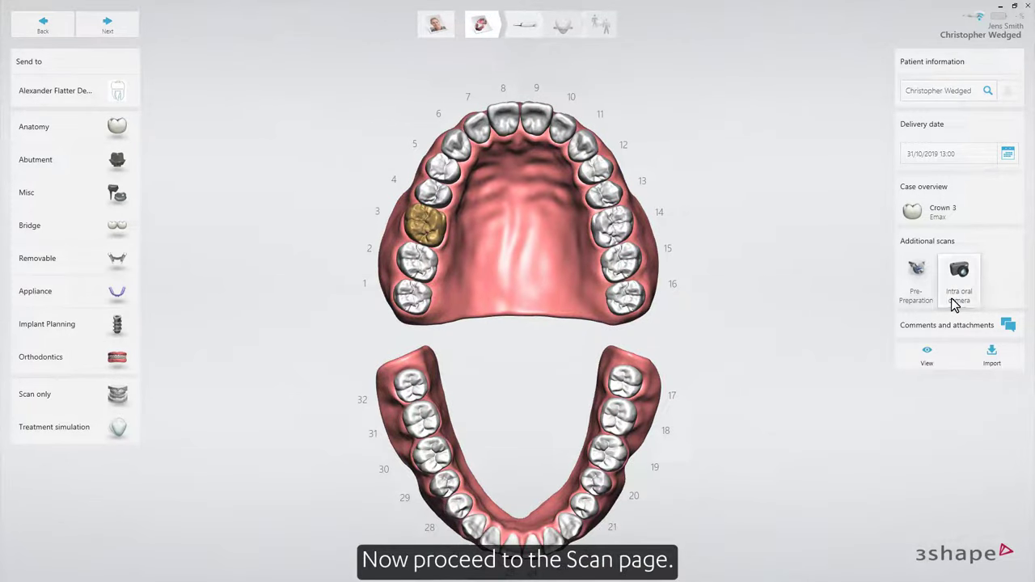
- Scan the lower arch, then advance to the upper arch scan
click(134, 31)
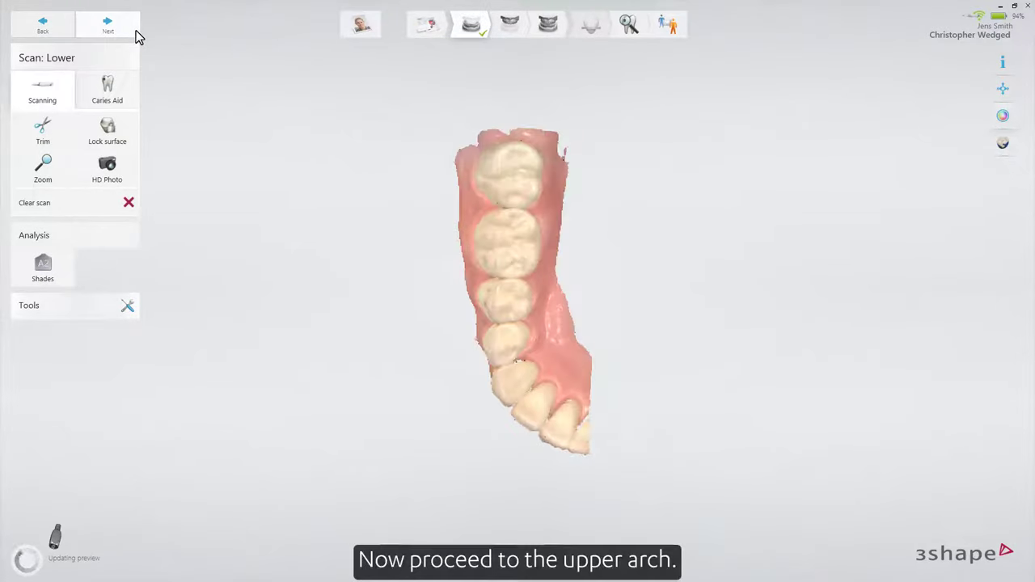
click(137, 34)
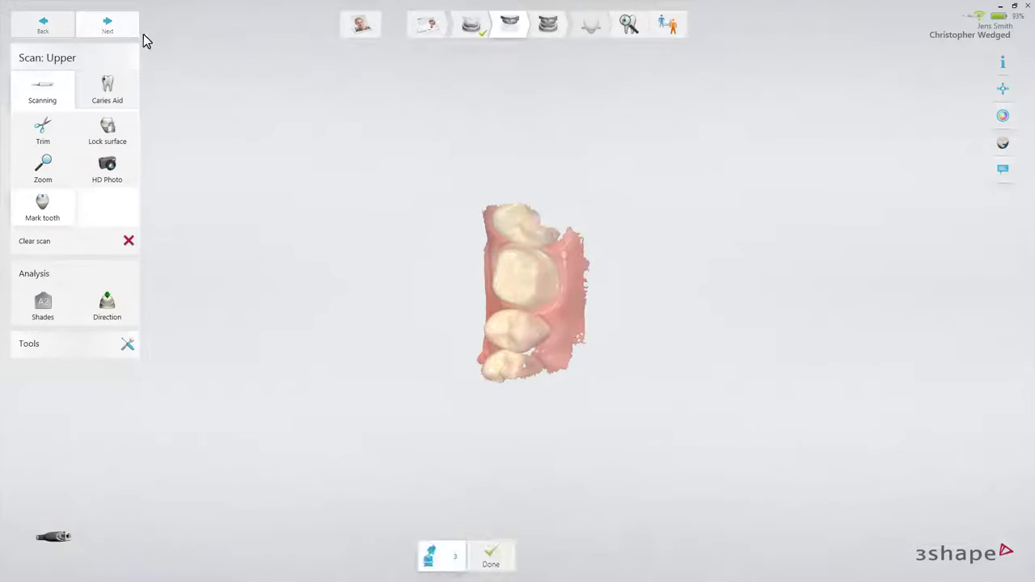
- Lock the scanned surface and extend the upper scan around the preparation
click(135, 134)
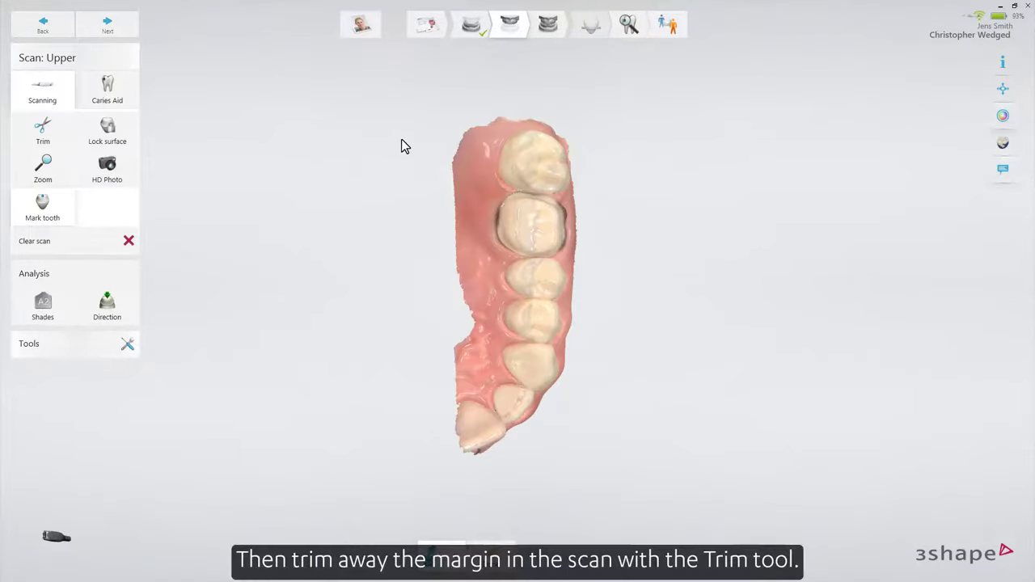
- Brush-trim a closed loop of gingiva around the preparation margin for rescanning
click(65, 137)
mouse_move(385, 253)
mouse_down()
mouse_move(400, 299)
mouse_move(496, 256)
mouse_up()
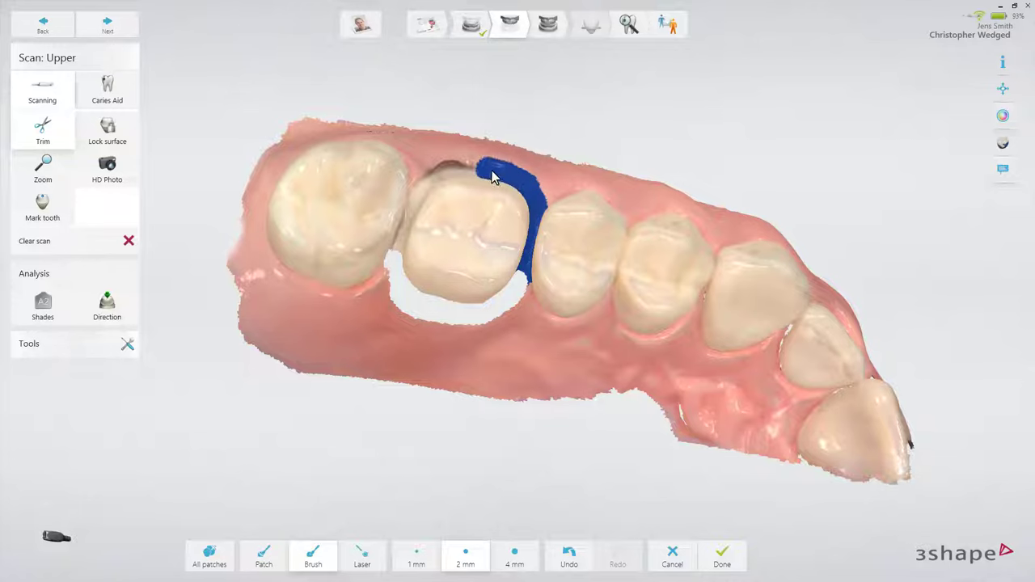
mouse_move(496, 178)
mouse_down()
mouse_move(455, 167)
mouse_move(431, 184)
mouse_up()
drag(405, 238, 400, 260)
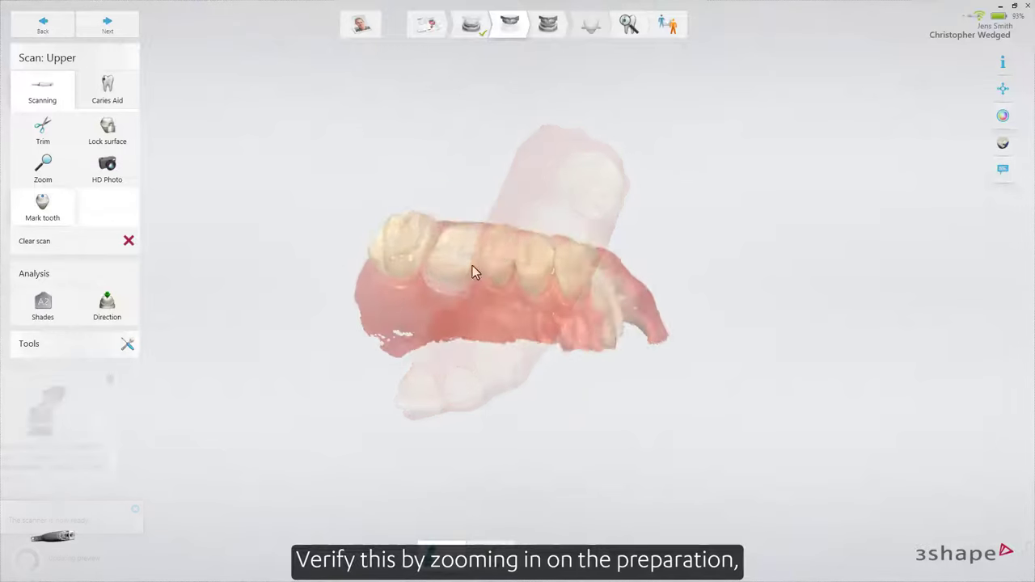
- View the upper scan without colour, mark the preparation as tooth 3, and check missing data
scroll(456, 301, up, 5)
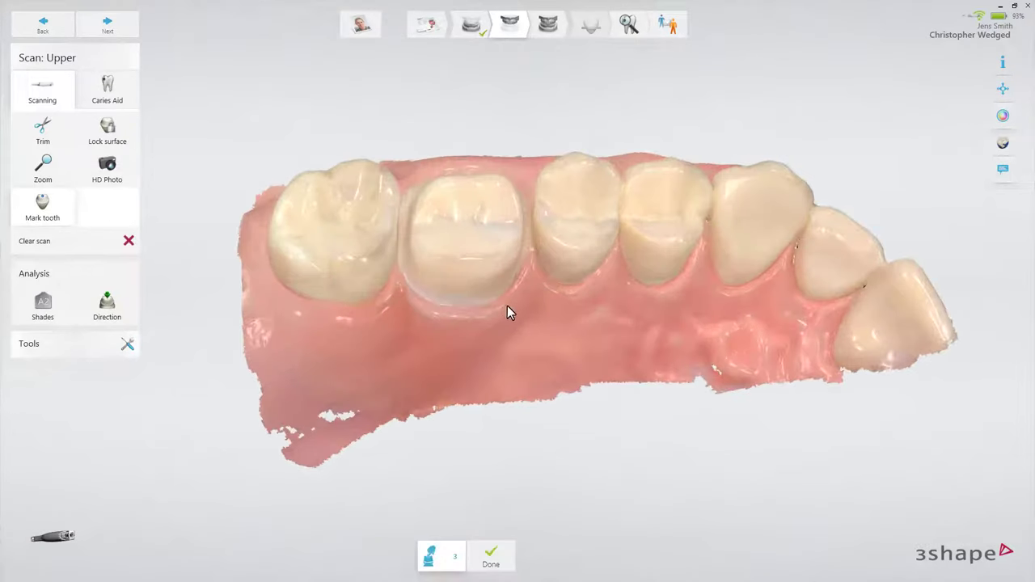
click(1003, 117)
right_drag(752, 169, 497, 273)
scroll(392, 267, up, 3)
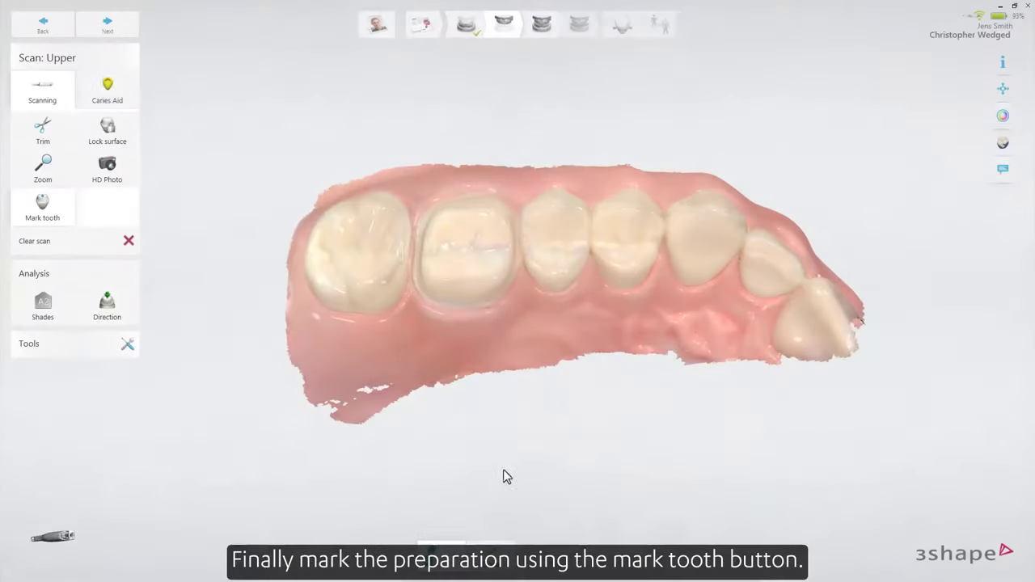
click(468, 255)
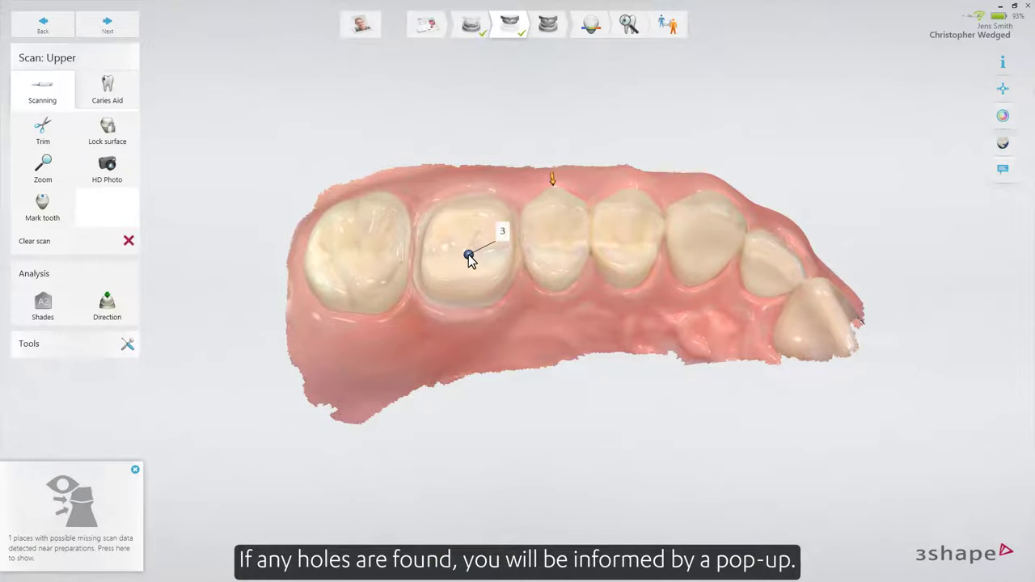
click(552, 179)
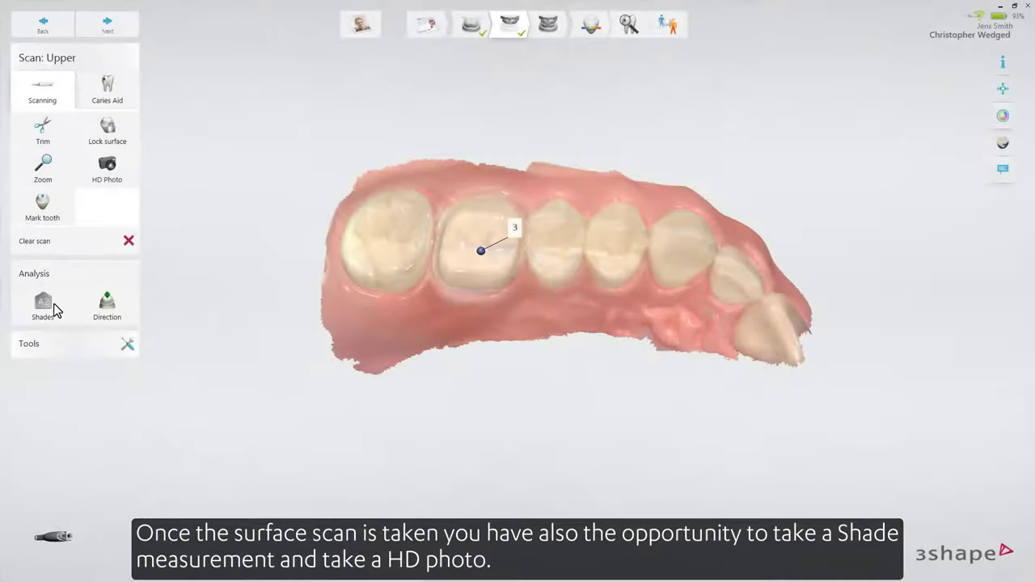
- Measure a front tooth's shade, take an HD photo, then capture Bite 1 in occlusion
click(55, 306)
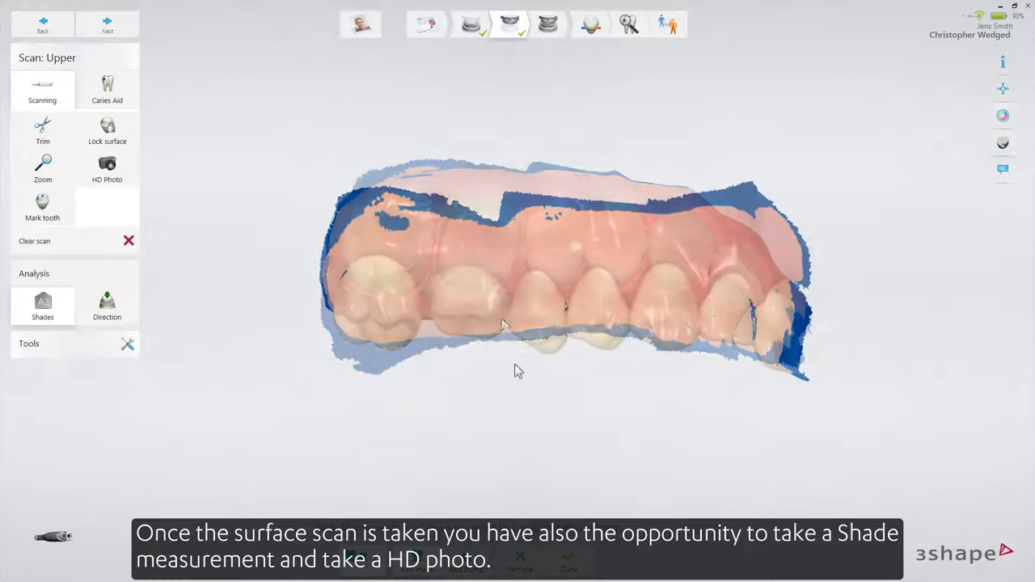
click(535, 299)
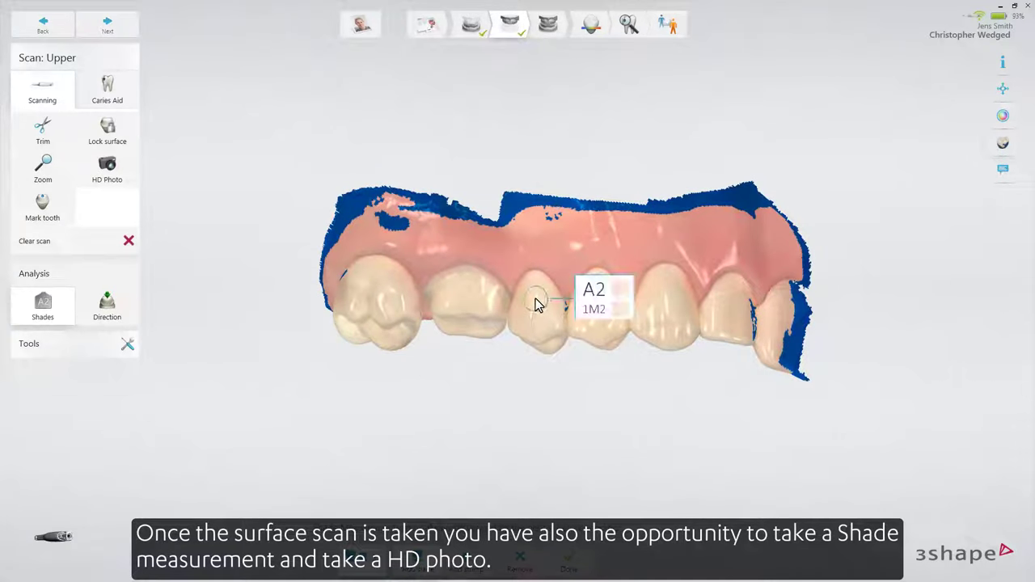
click(129, 171)
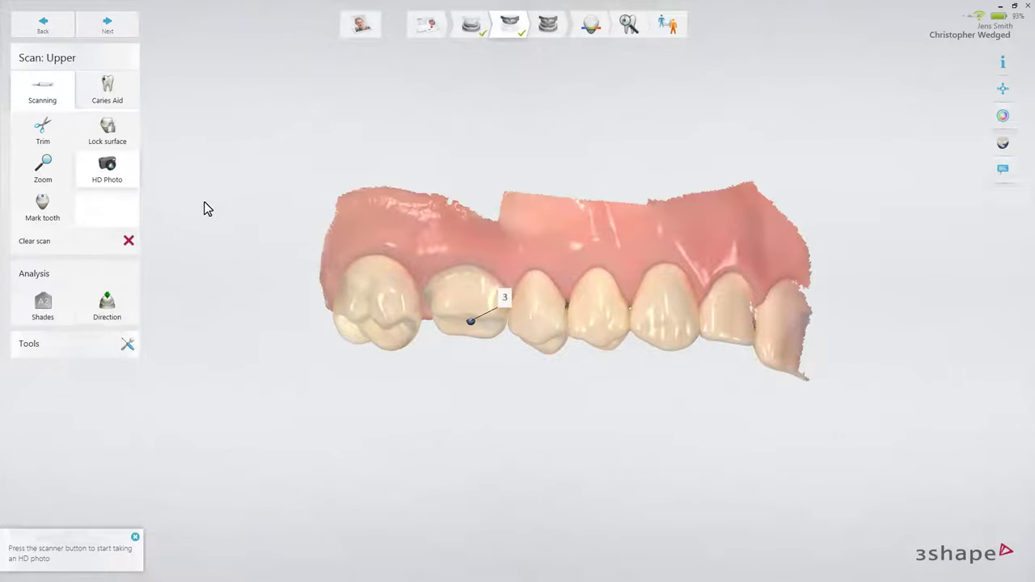
drag(432, 321, 499, 242)
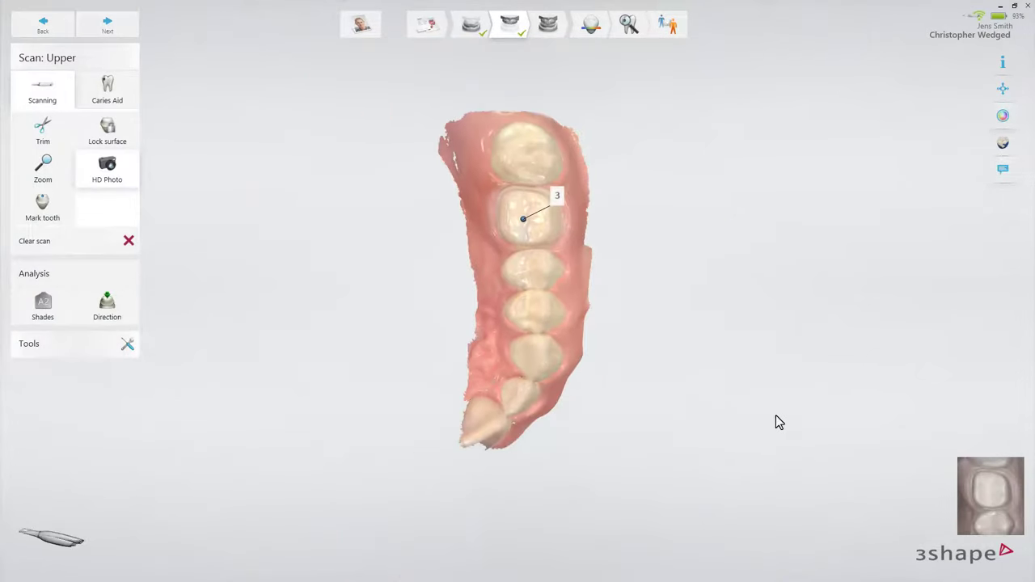
mouse_move(962, 489)
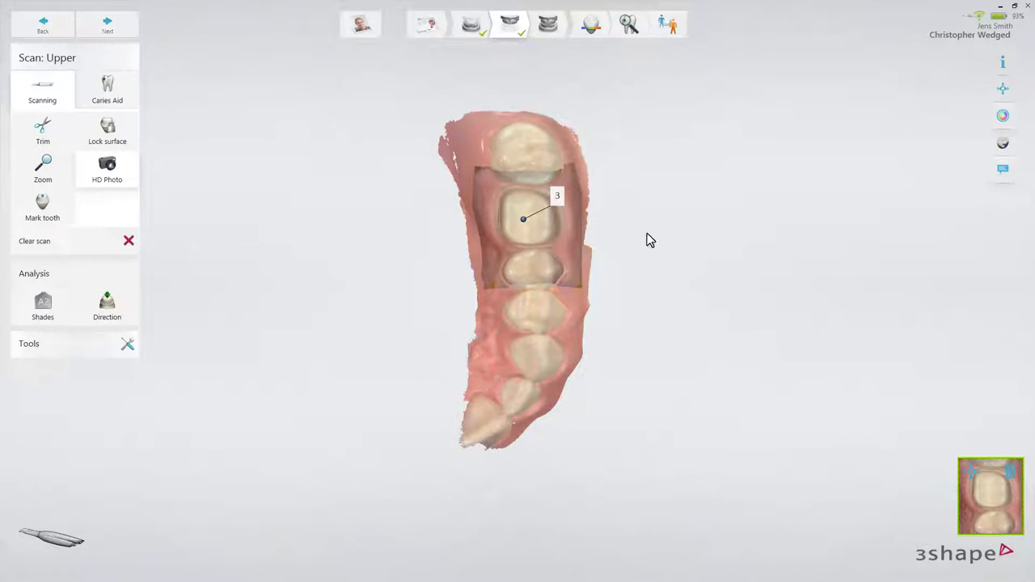
click(538, 33)
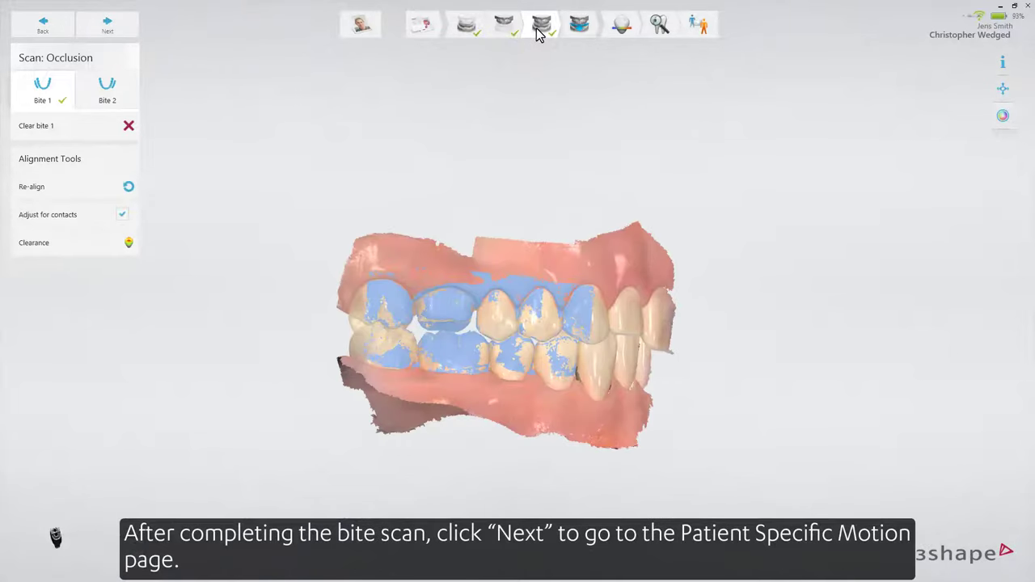
- Go to Scan: Motion and record the patient's jaw movement
click(576, 30)
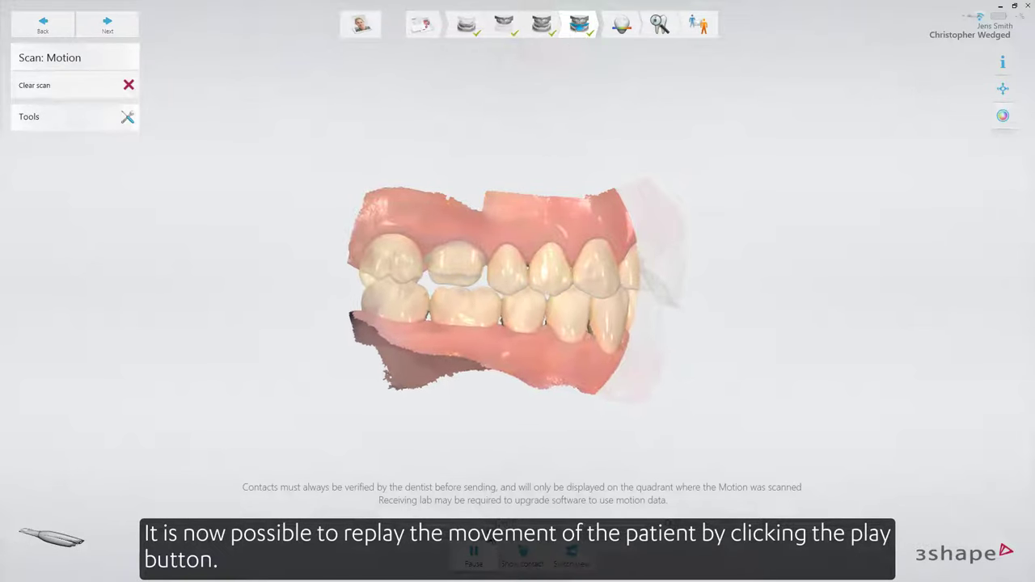
click(560, 566)
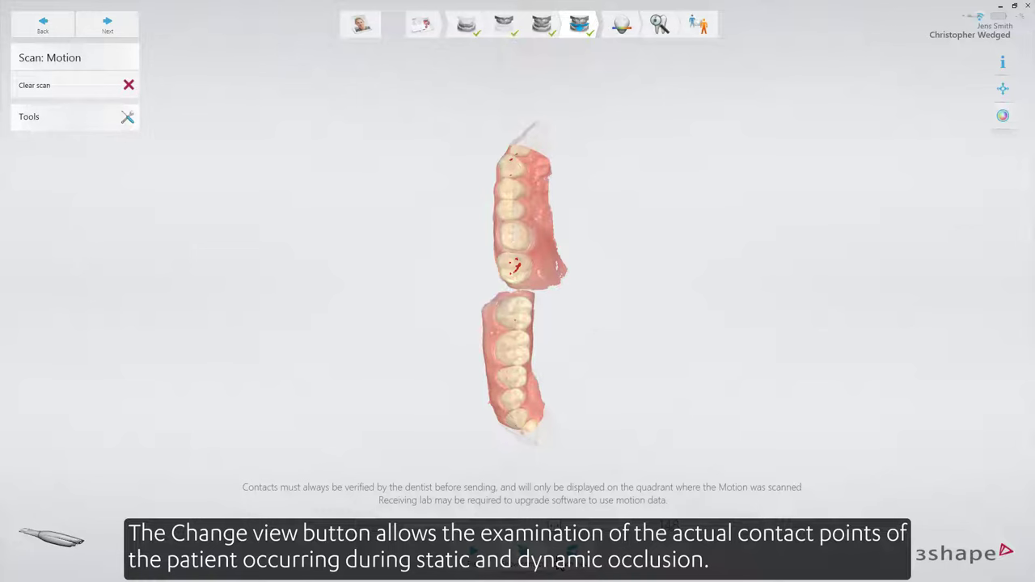
click(560, 566)
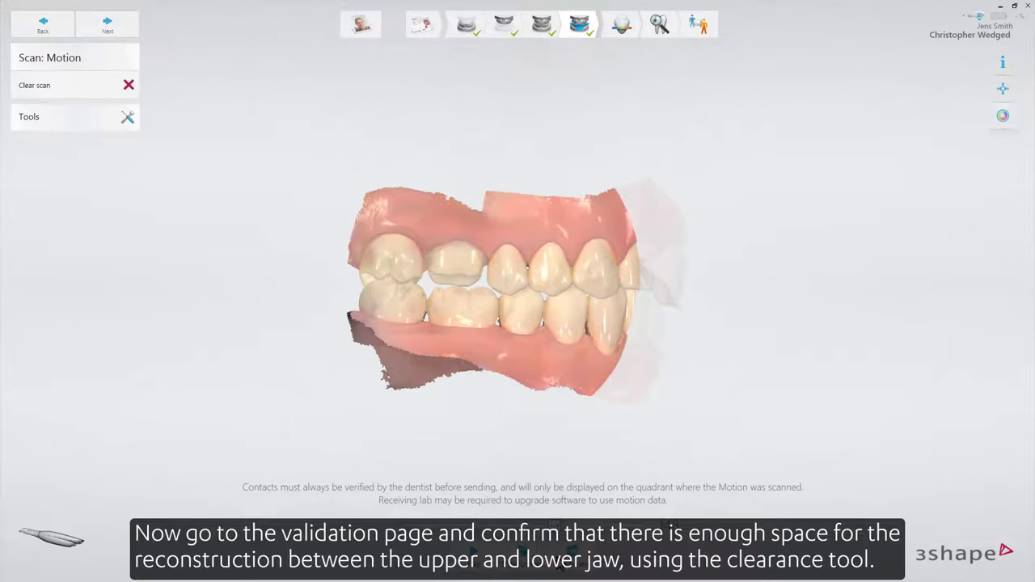
- On the Analyze page, show the Clearance colour map and rotate to see the lower teeth
click(131, 30)
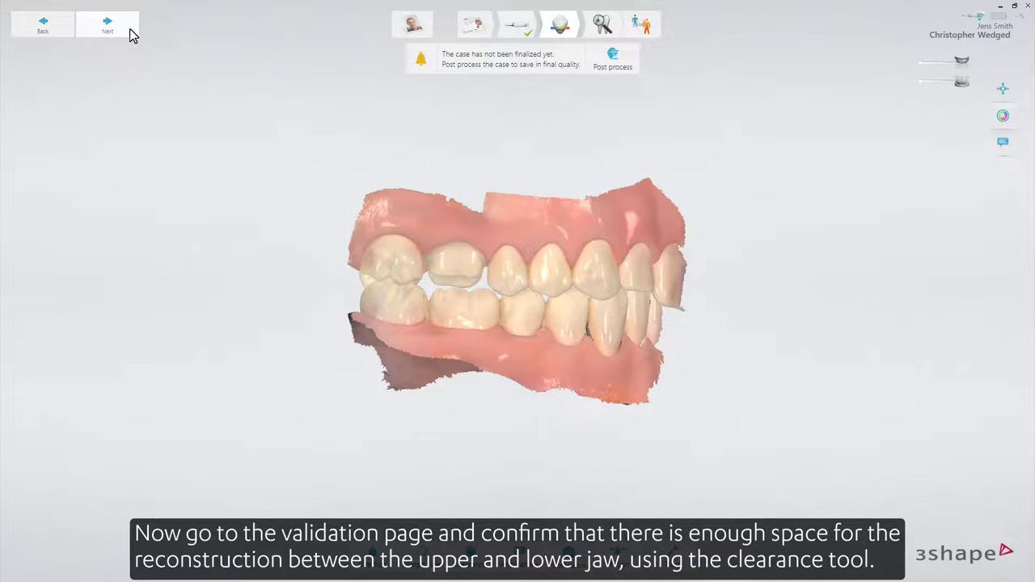
click(479, 555)
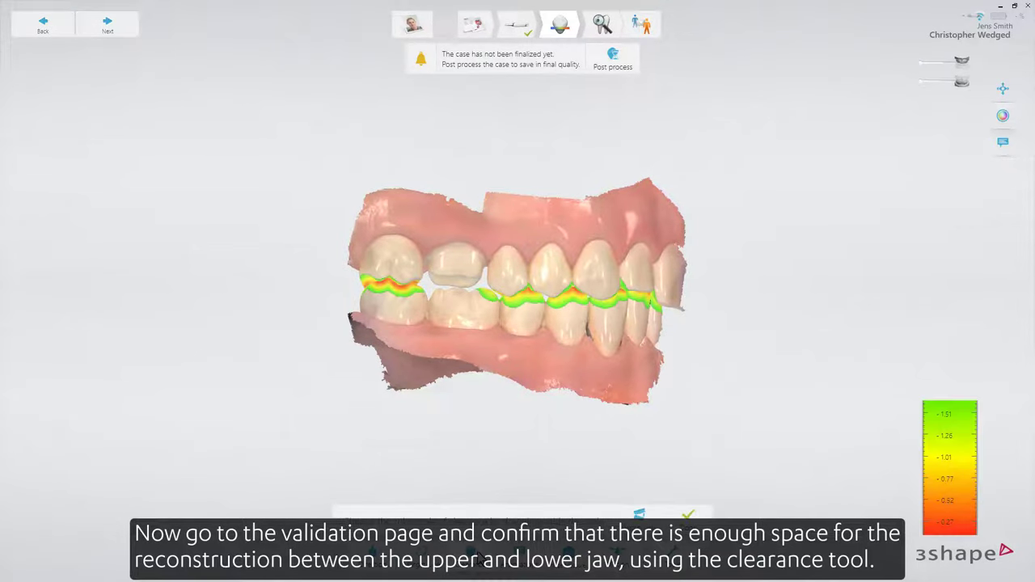
scroll(499, 373, up, 5)
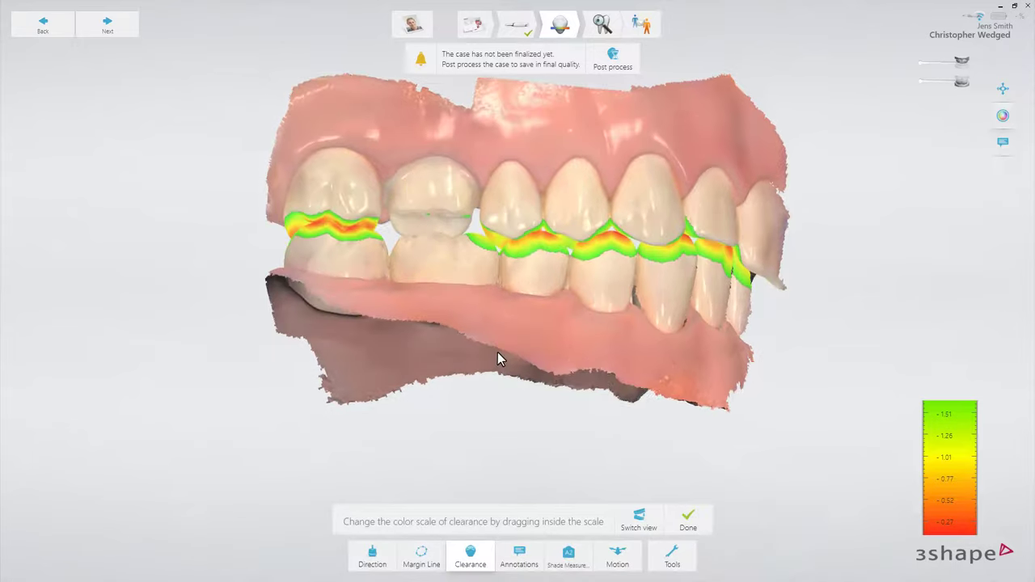
right_drag(498, 339, 512, 355)
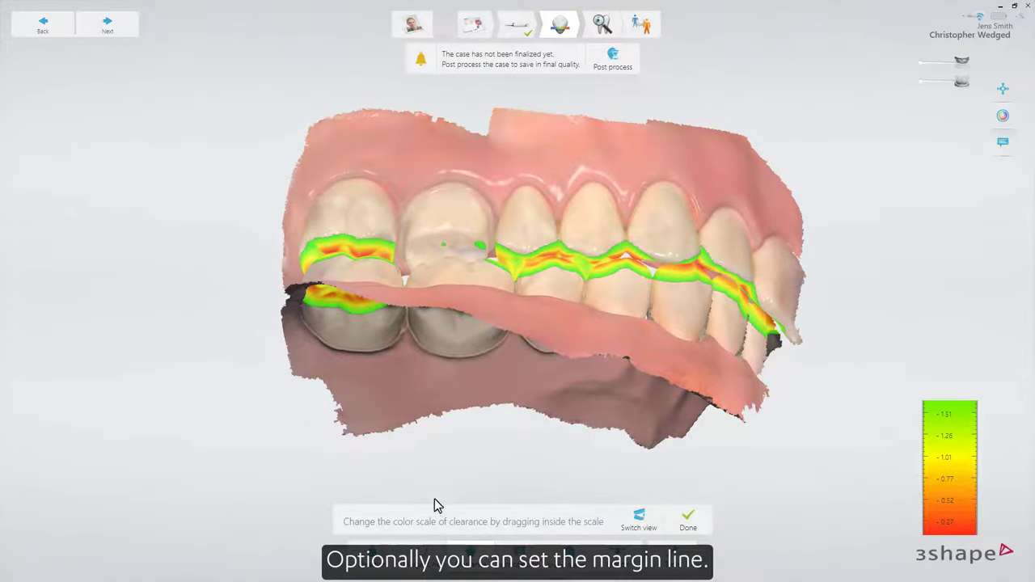
- Review tooth 3's margin, annotate it 'Please check the margin line', then check shade A2/1M2 and jaw motion
click(424, 557)
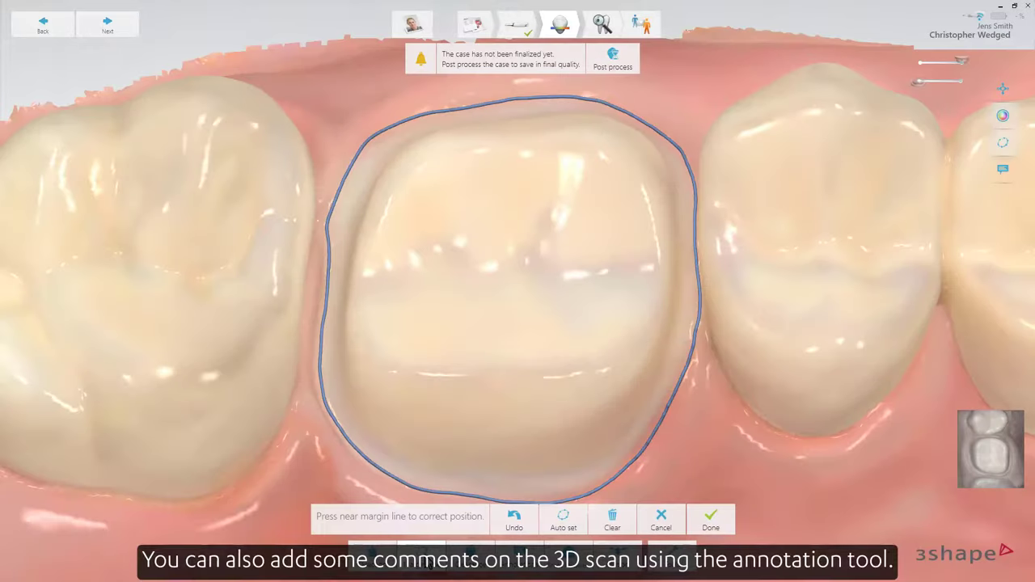
click(427, 564)
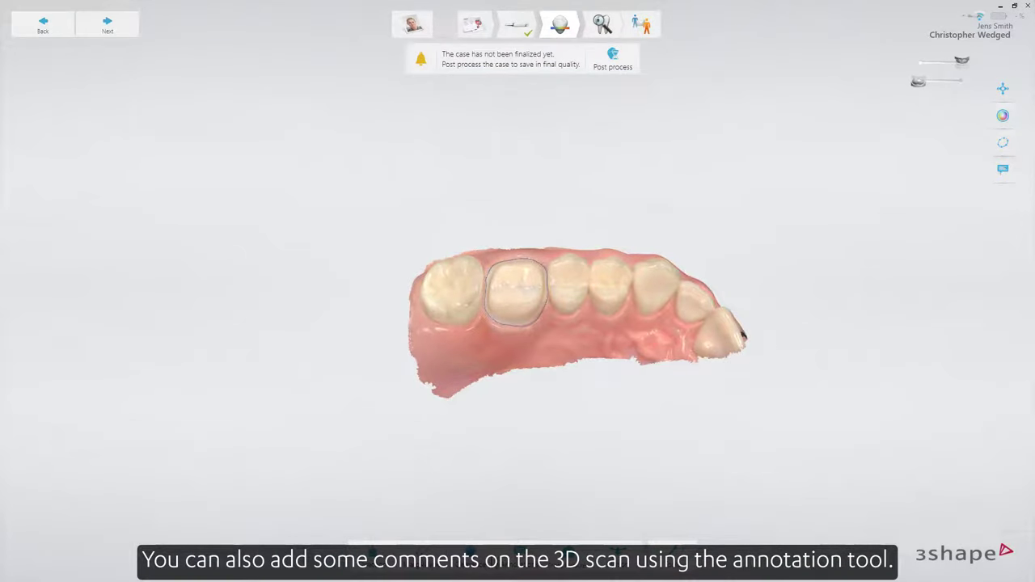
click(520, 556)
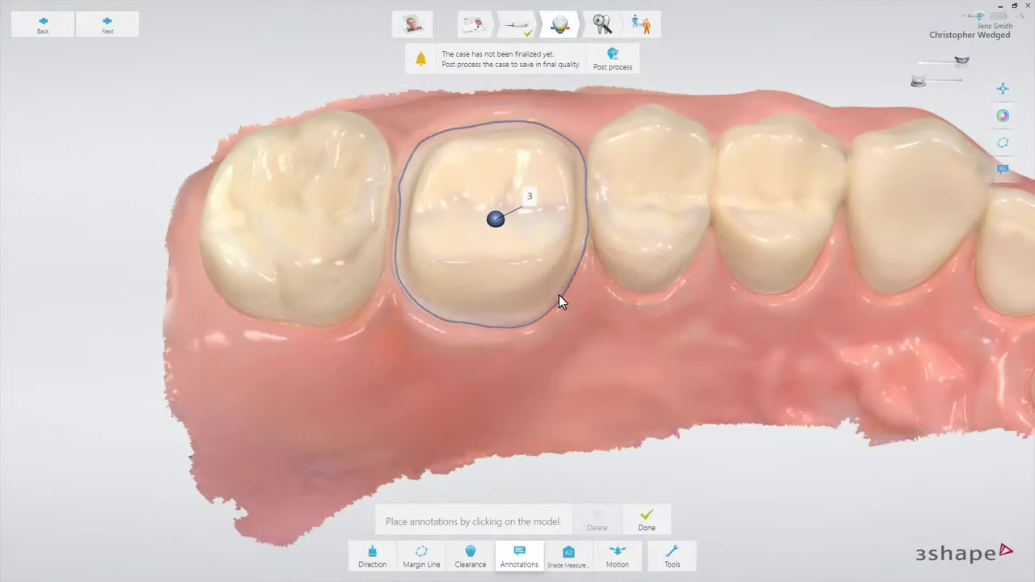
click(560, 298)
text(Please check the margin line)
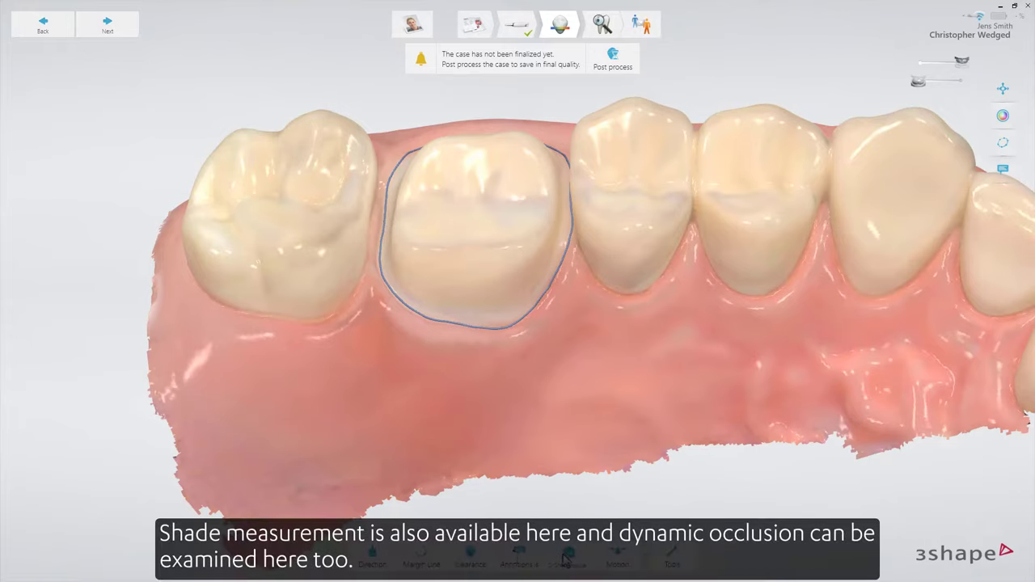
click(566, 558)
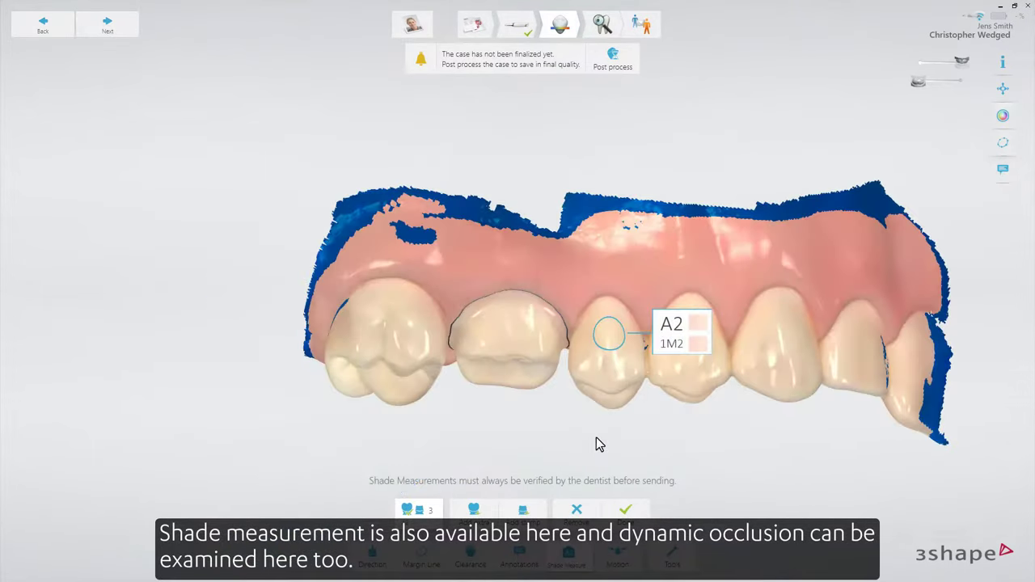
click(619, 556)
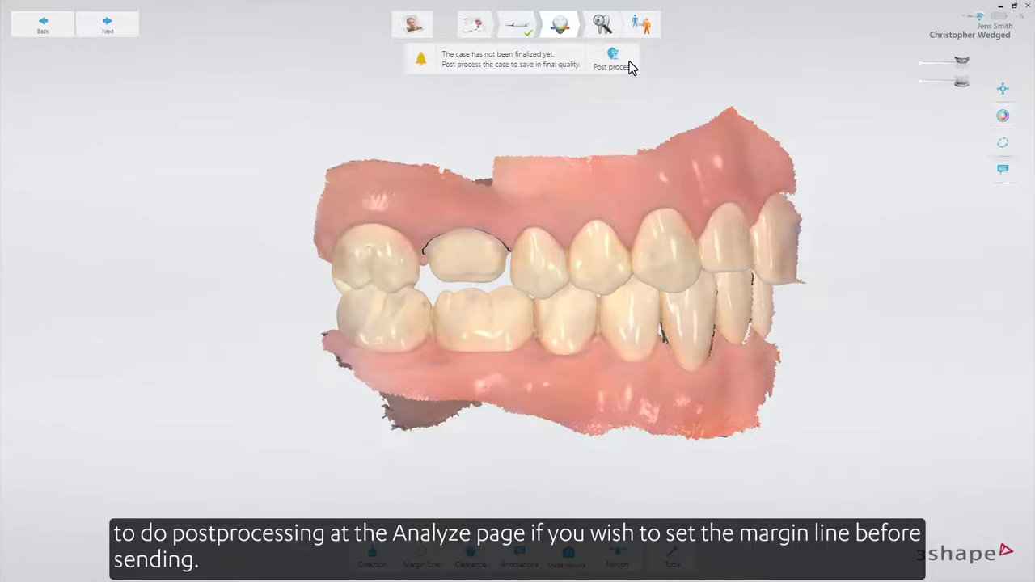
- Post-process the scans to final quality and bring up the order summary for Crown 3 in Emax
click(629, 62)
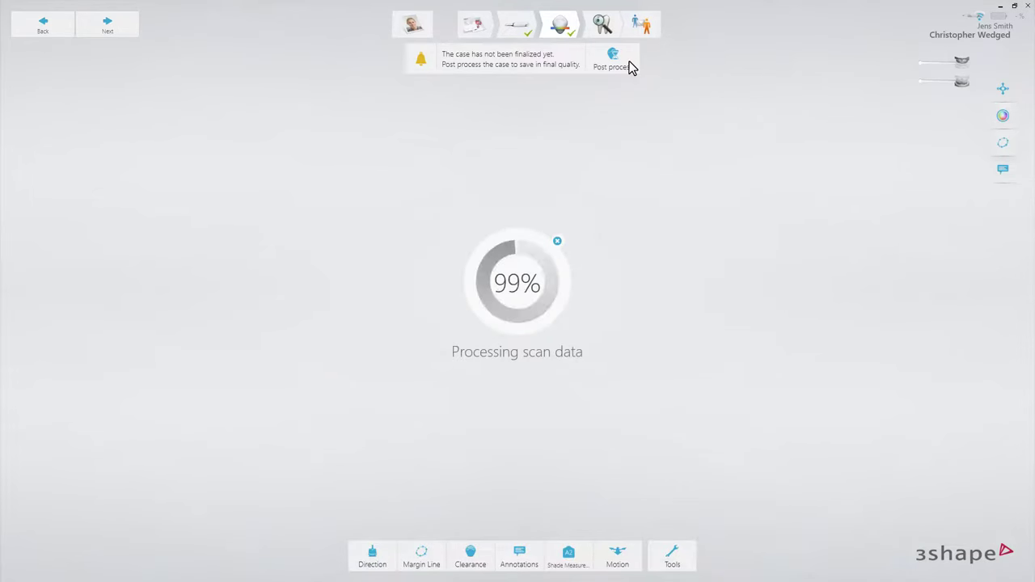
click(639, 33)
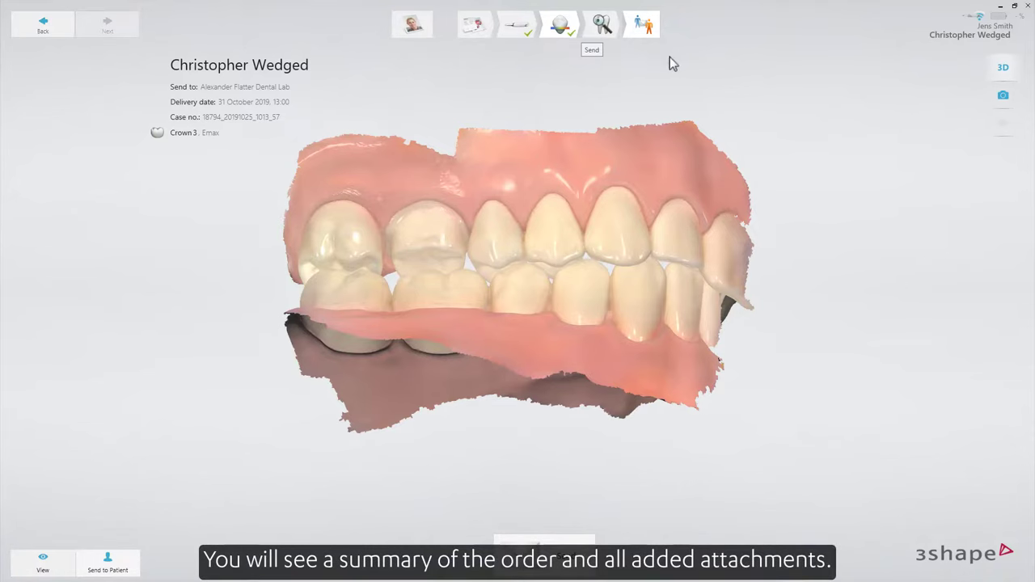
- Review the attached photos and 3D model, then send the Emax crown order to the dental lab
click(1002, 98)
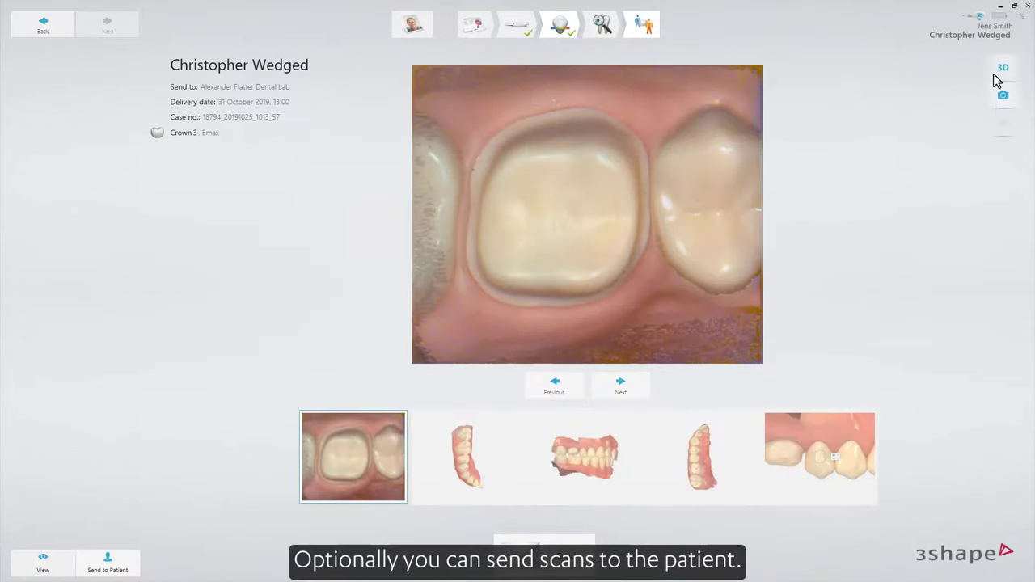
click(998, 78)
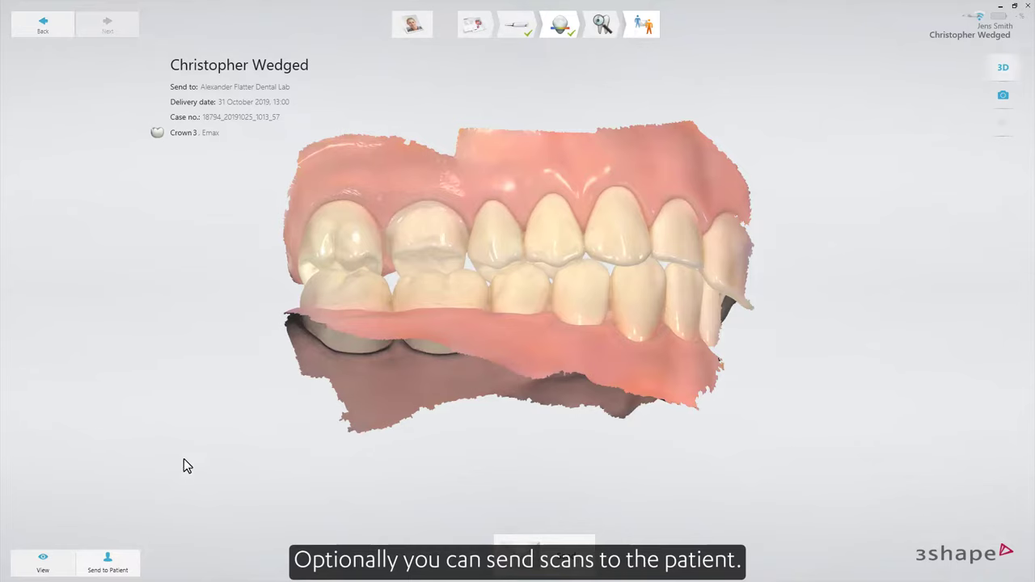
click(134, 561)
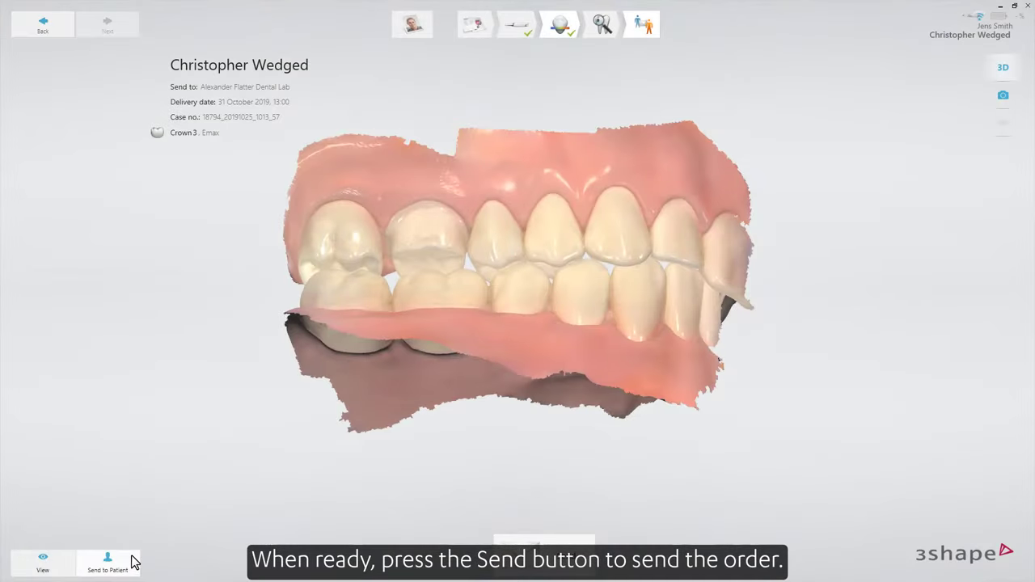
click(551, 569)
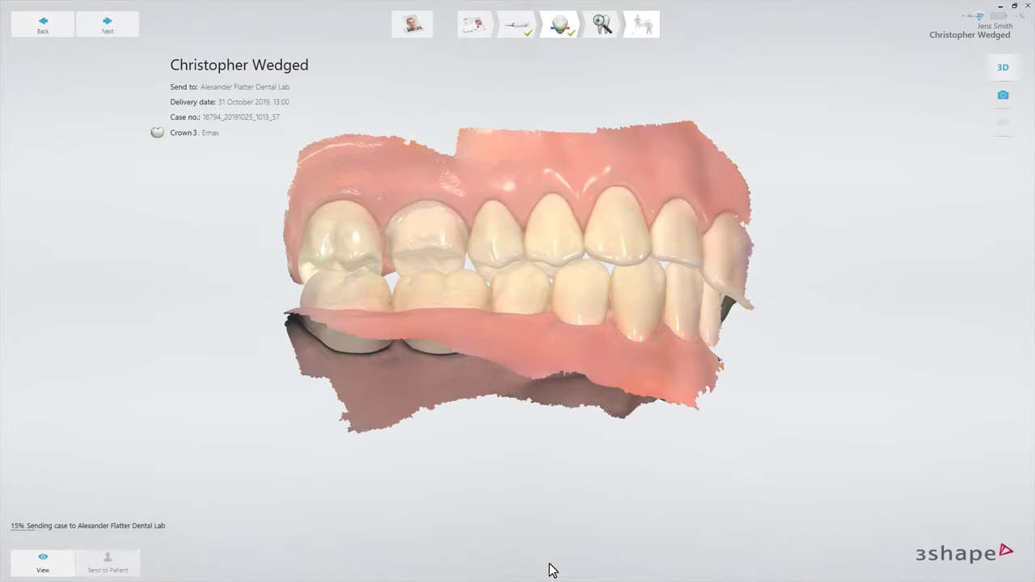